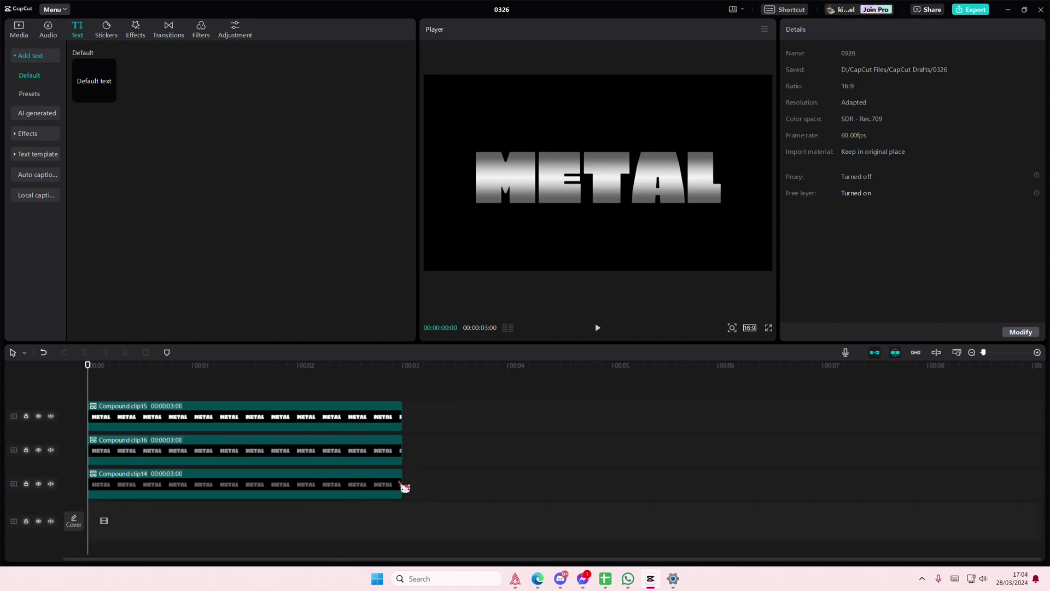
Delete the three METAL compound clips and add a default text clip for GOLD.
left_click_drag(424, 496, 189, 387)
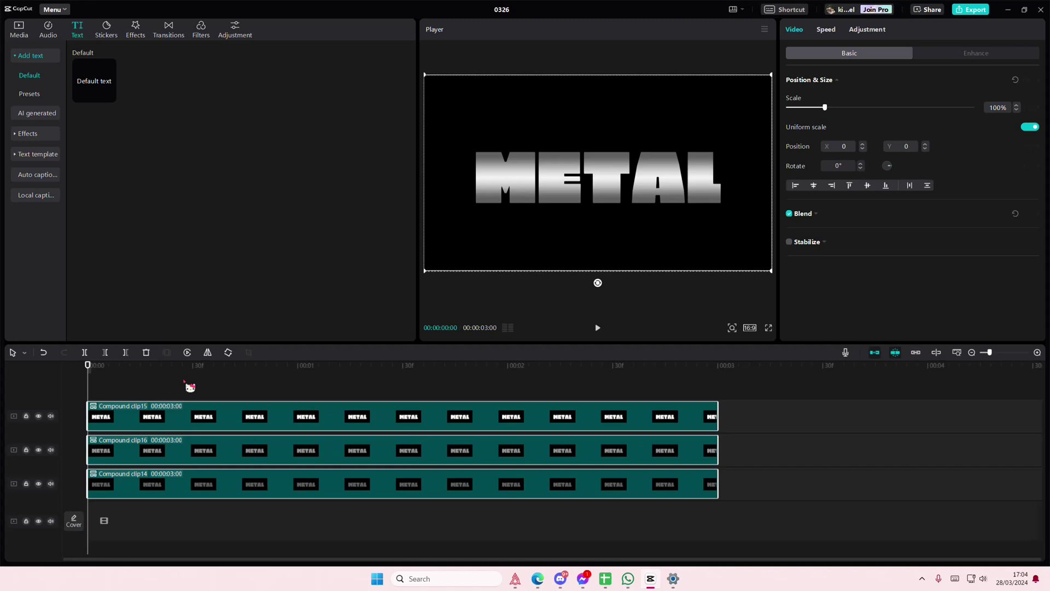
key("Delete")
left_click_drag(93, 82, 71, 465)
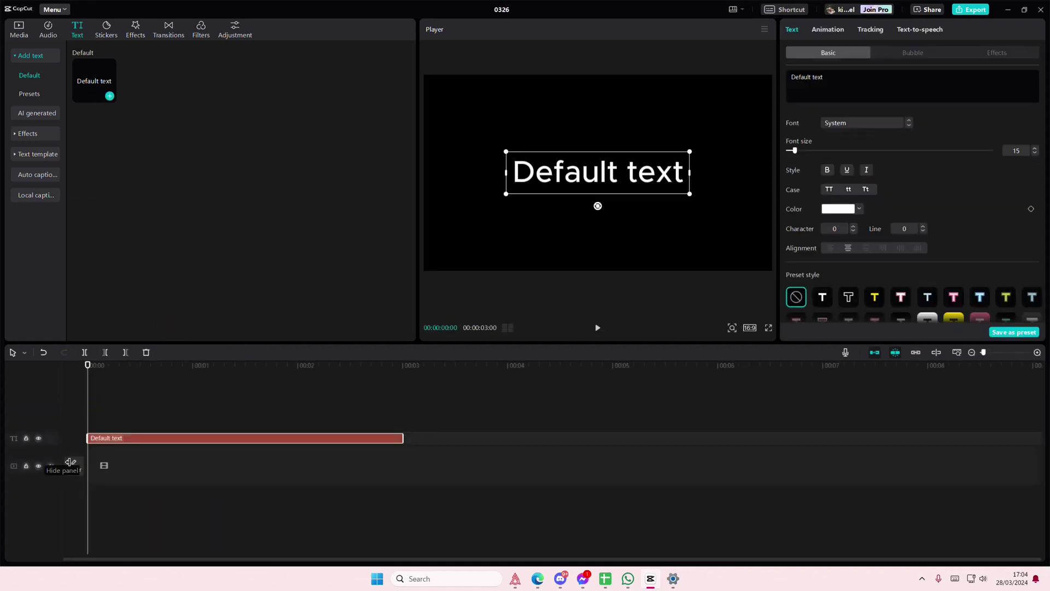
left_click(844, 88)
type("GOL")
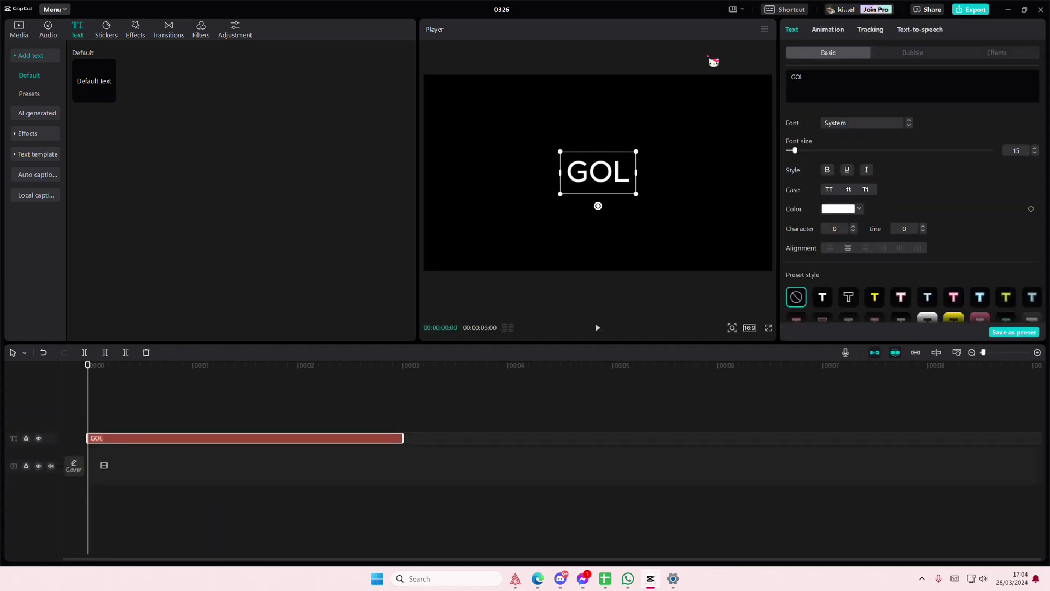
type("D")
Set the GOLD text to the Erica One font and enlarge it to size 78.
left_click_drag(793, 151, 803, 150)
left_click(845, 123)
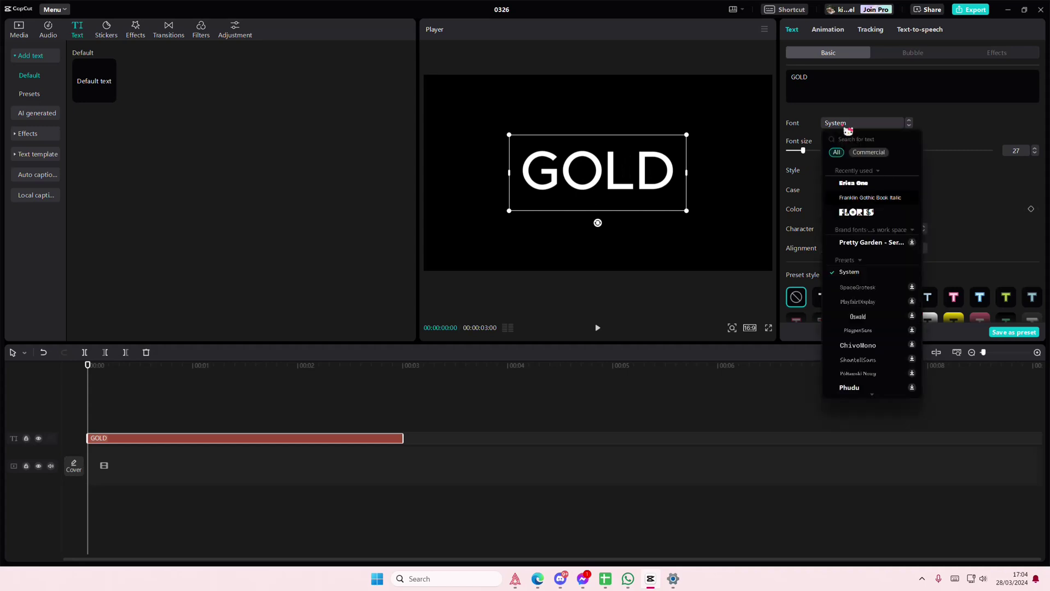
left_click(854, 183)
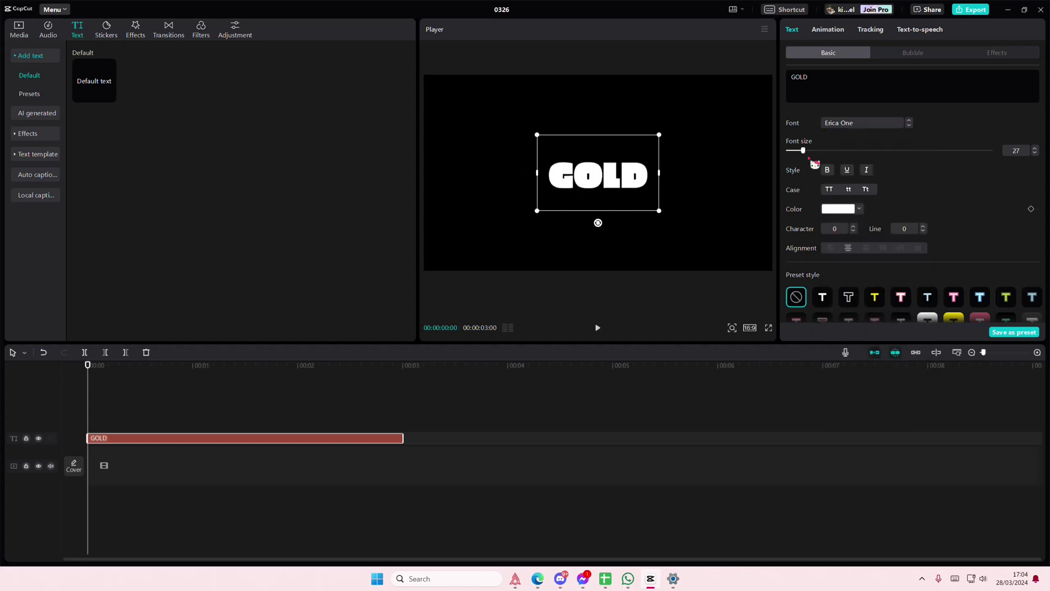
left_click_drag(803, 150, 831, 150)
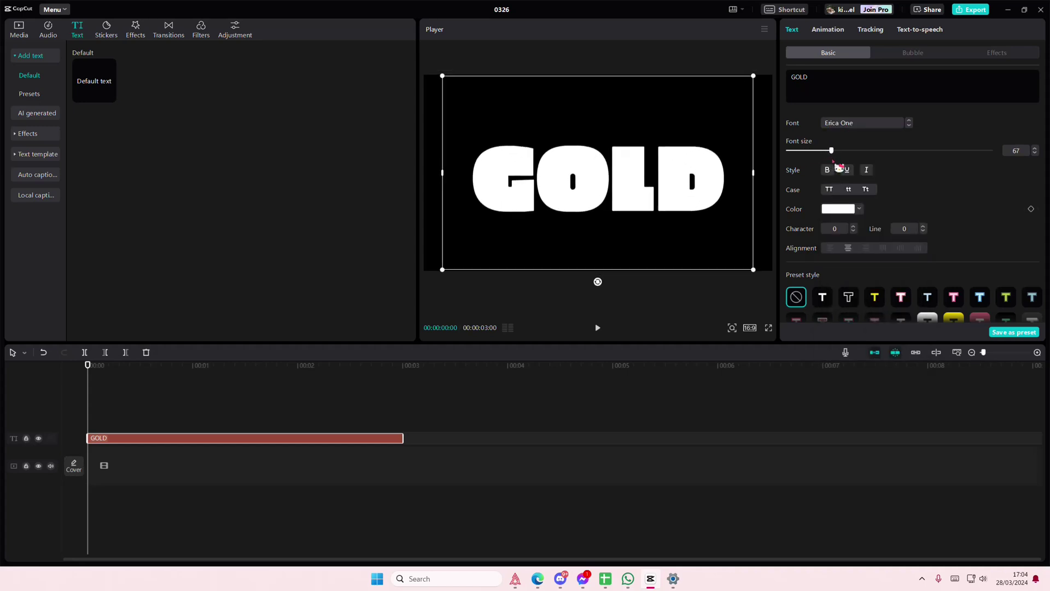
Try several gold shades on the GOLD text and settle on brown.
left_click(848, 209)
left_click(883, 366)
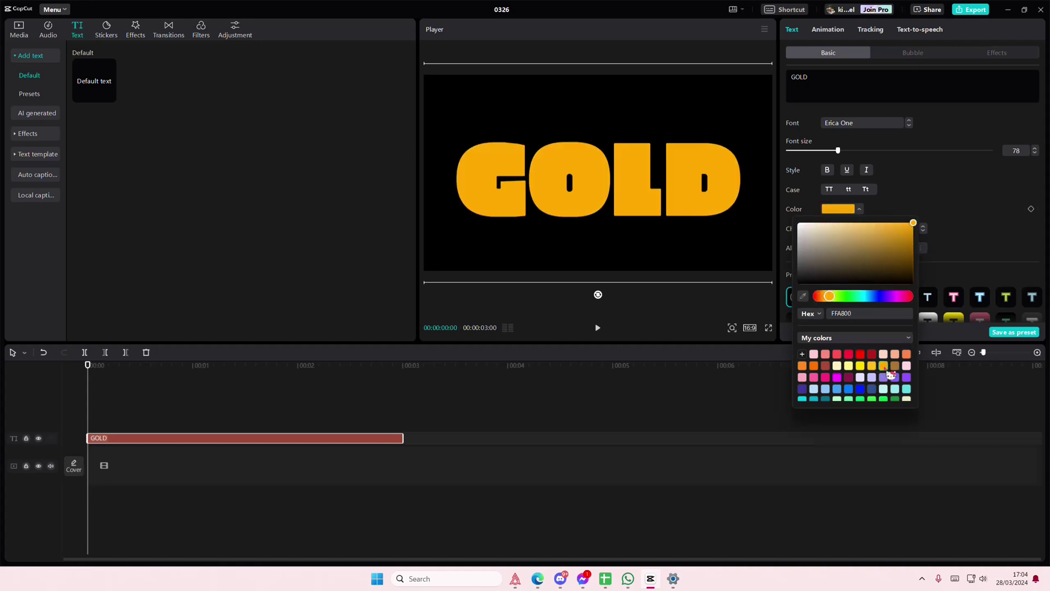
left_click(894, 366)
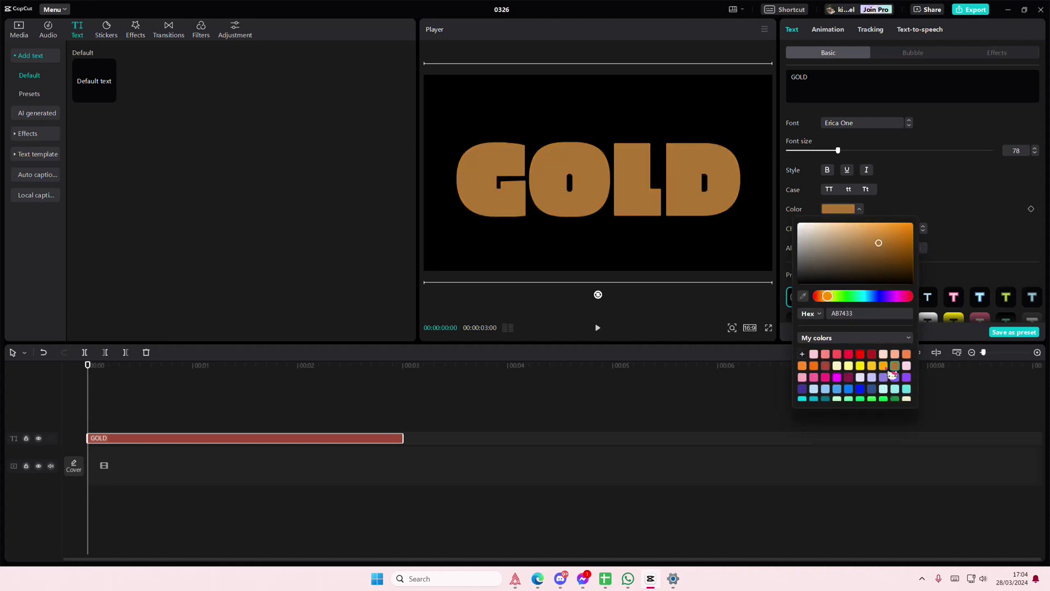
left_click(883, 367)
left_click(894, 366)
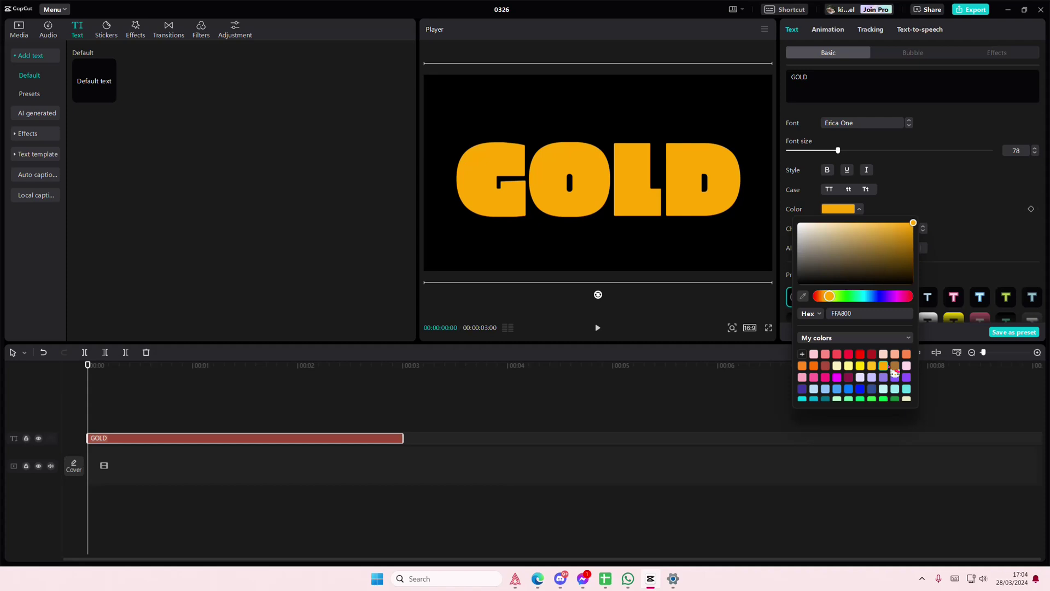
left_click(895, 369)
left_click(133, 450)
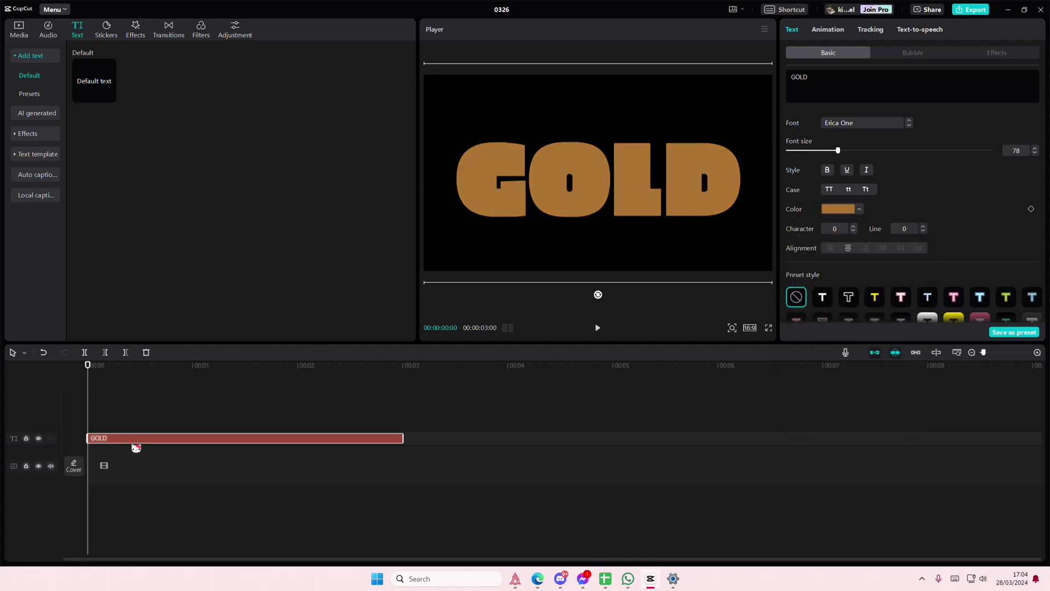
Paste a copy of the GOLD clip and make it orange.
key("ctrl+v")
left_click(838, 209)
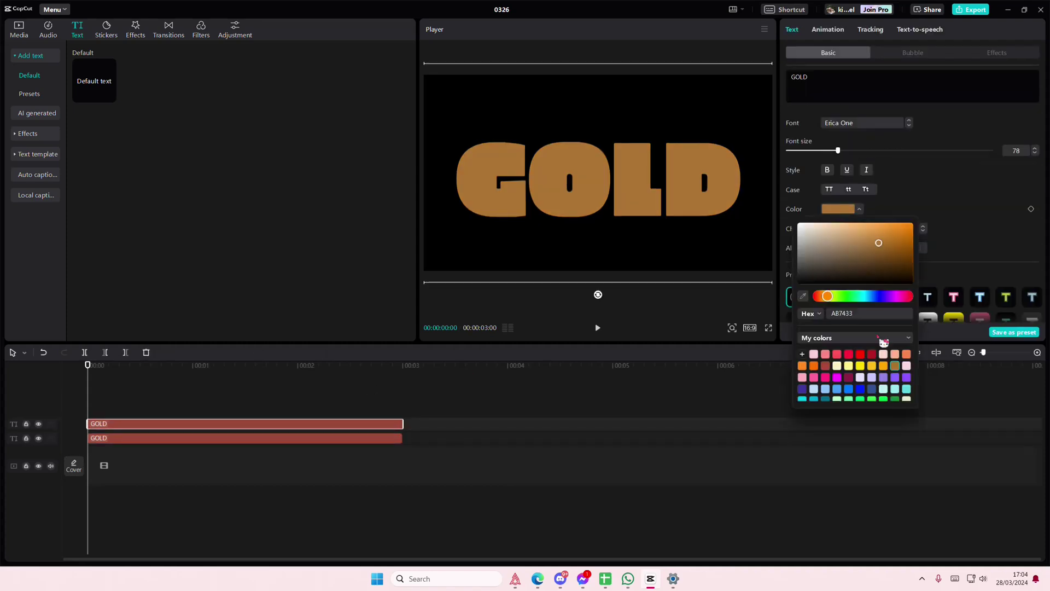
left_click(884, 365)
left_click(105, 429)
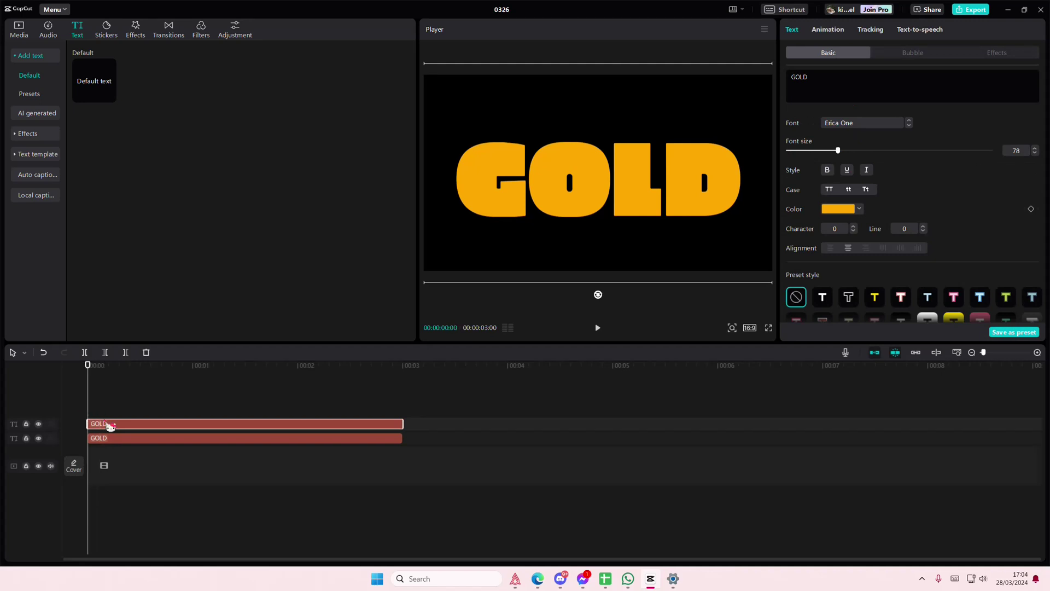
Paste another GOLD copy and make it golden yellow.
key("ctrl+v")
left_click(858, 211)
left_click(869, 367)
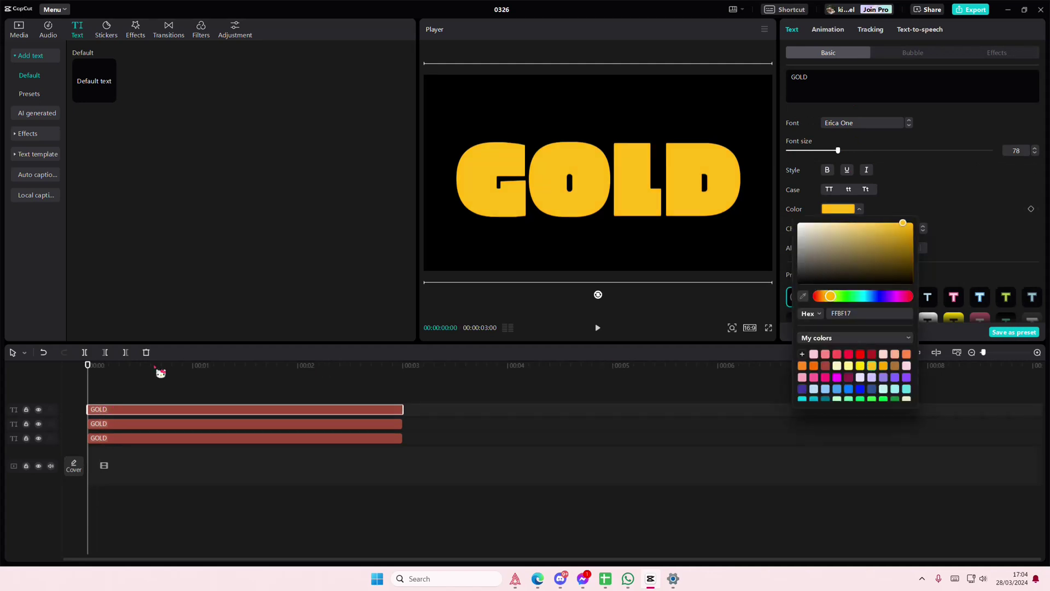
left_click(111, 412)
Add a fourth, white GOLD copy and move the top clip later in time.
left_click(94, 405)
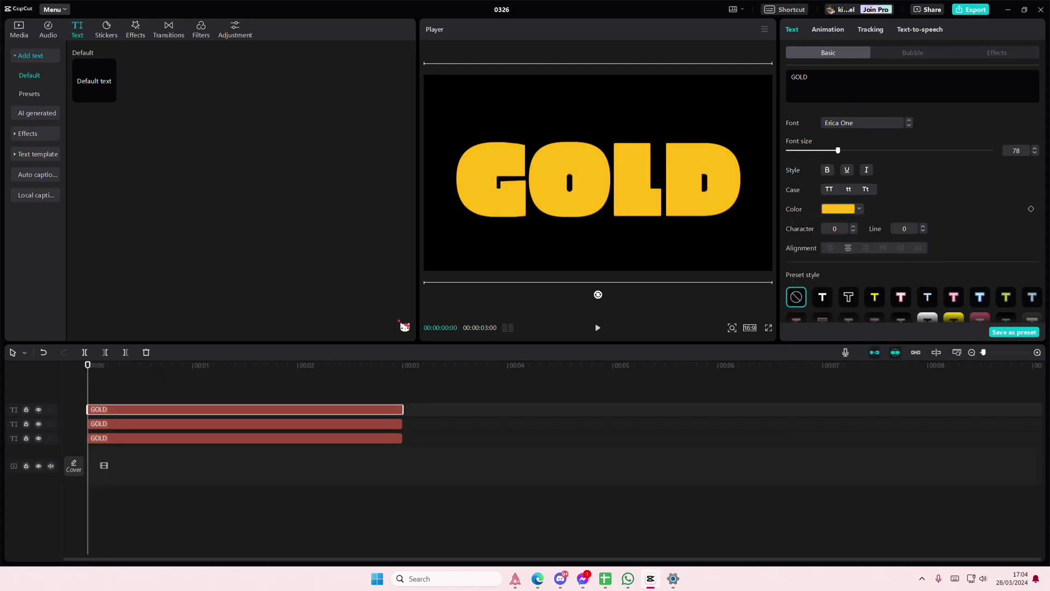
key("ctrl+v")
left_click(842, 210)
left_click_drag(832, 275, 765, 212)
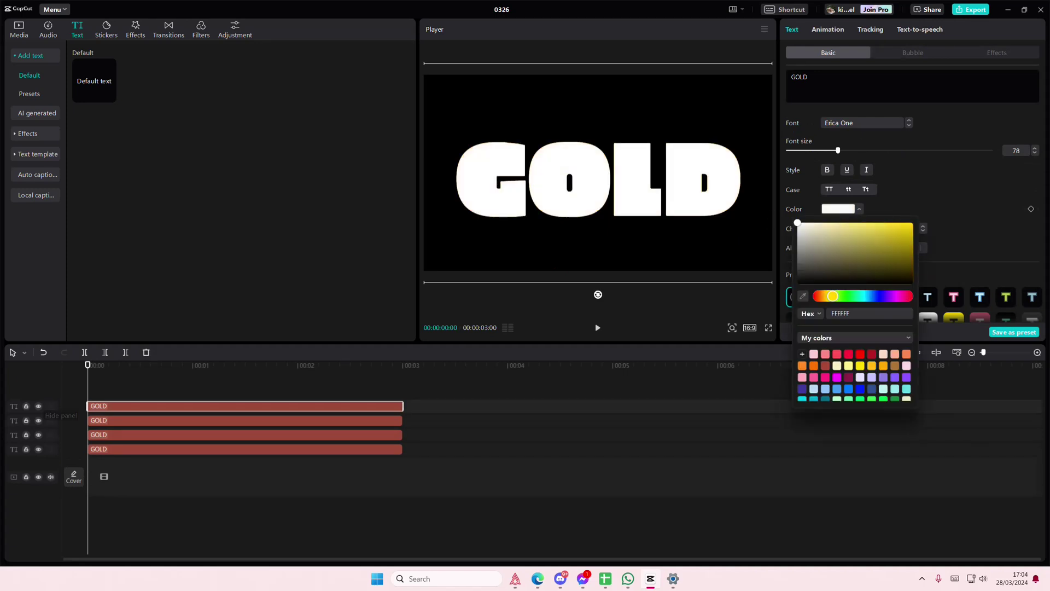
left_click(164, 389)
left_click_drag(168, 414, 675, 410)
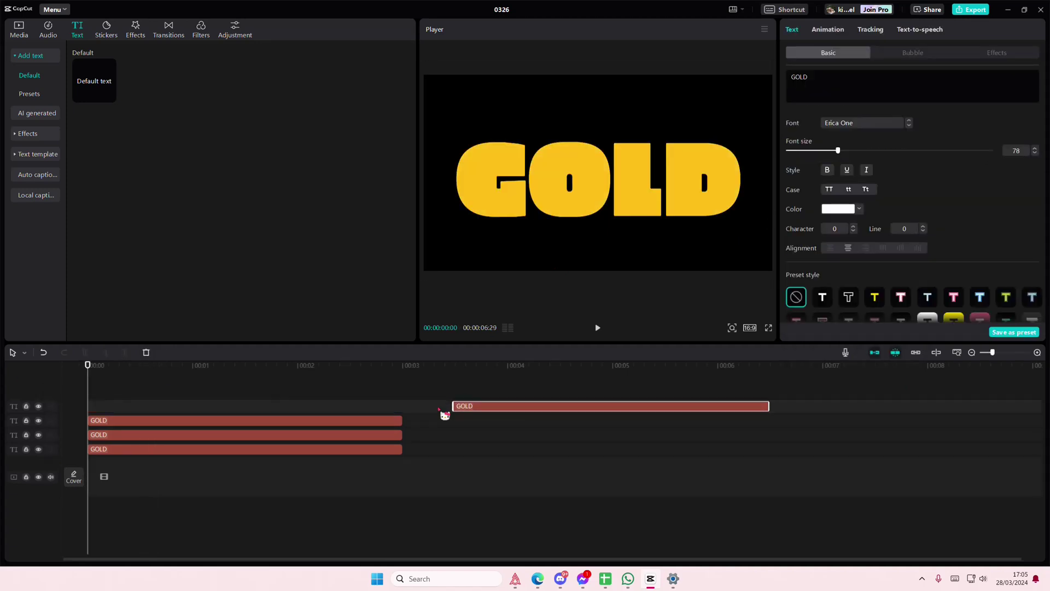
Make the bottom two GOLD text clips into compound clips.
right_click(378, 450)
left_click(410, 514)
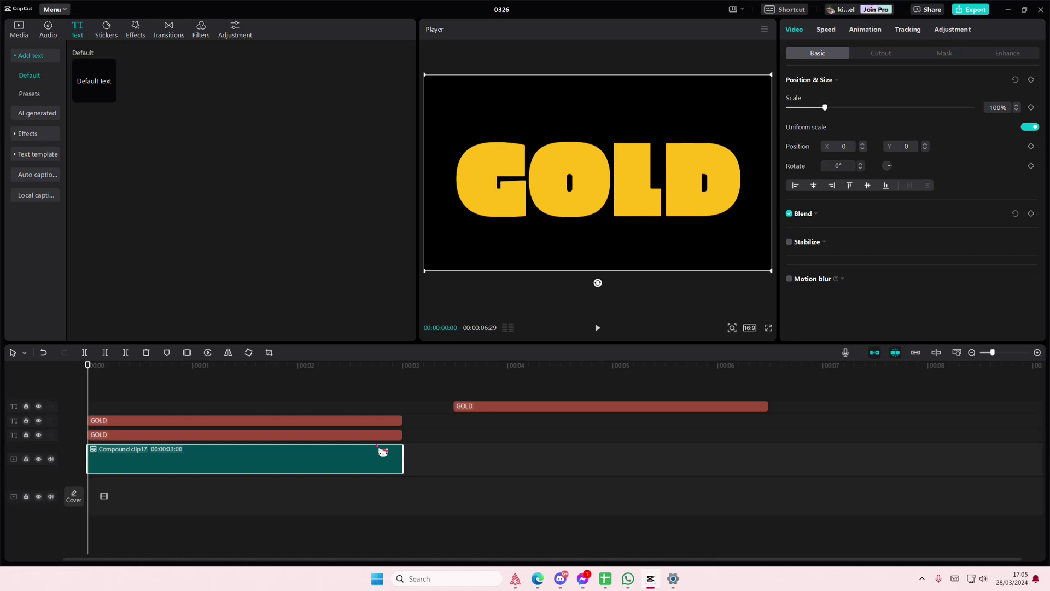
left_click(383, 435)
right_click(379, 435)
left_click(410, 515)
Make the top GOLD clip a compound clip and put Compound clip20 on a new top track.
right_click(371, 422)
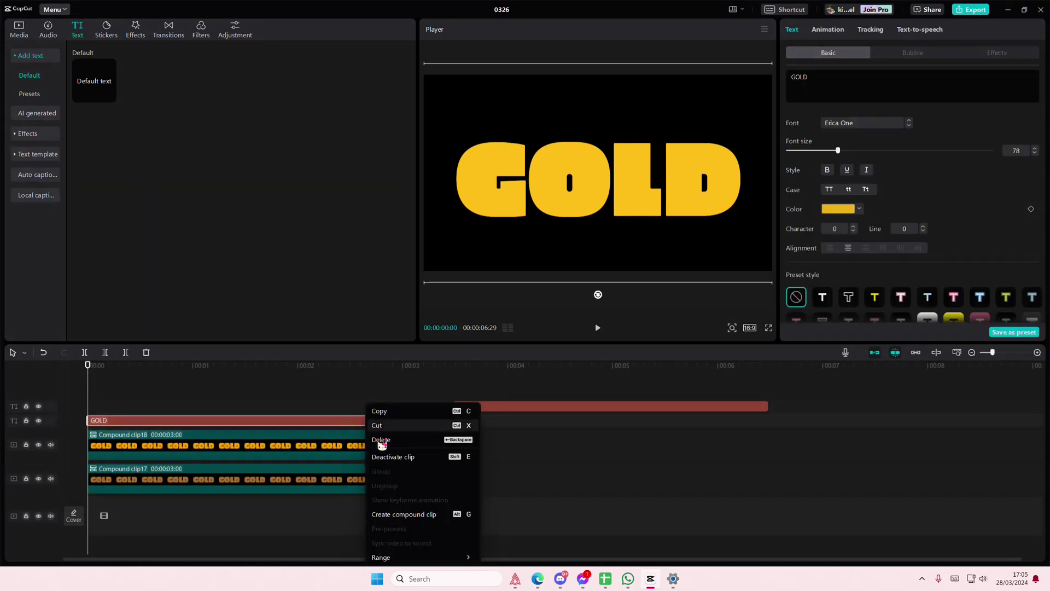
left_click(411, 514)
right_click(496, 408)
left_click(518, 513)
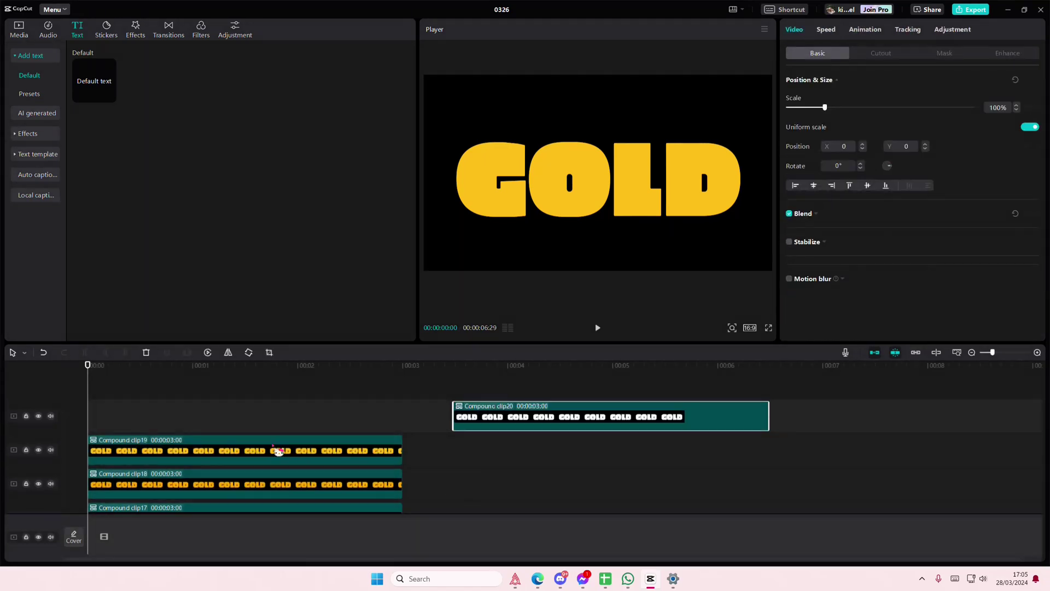
mouse_move(304, 452)
left_mouse_down()
mouse_move(535, 457)
mouse_move(195, 418)
left_mouse_up()
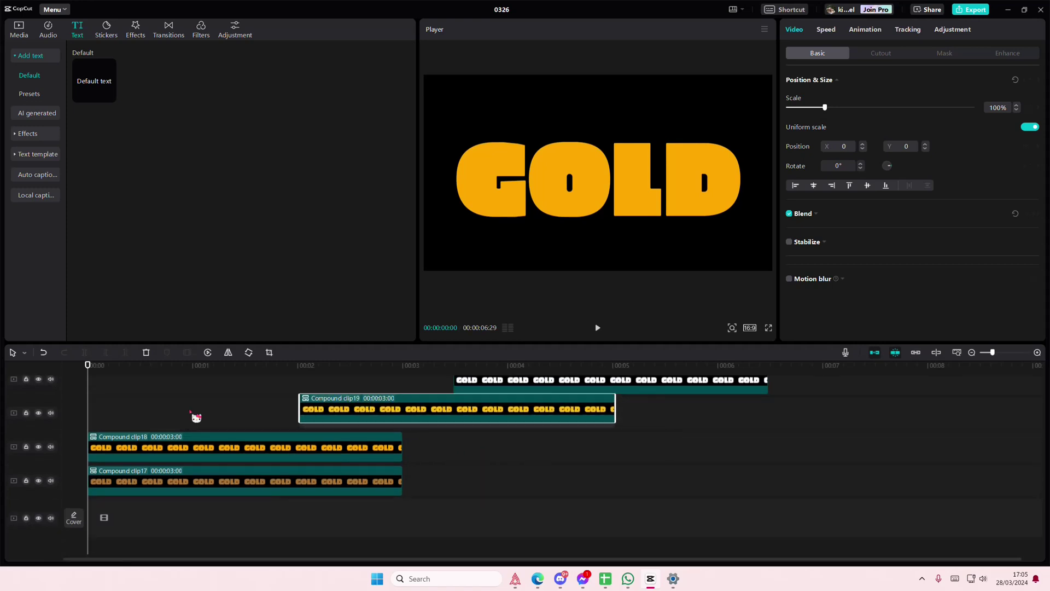
mouse_move(523, 392)
left_mouse_down()
mouse_move(44, 378)
mouse_move(49, 396)
left_mouse_up()
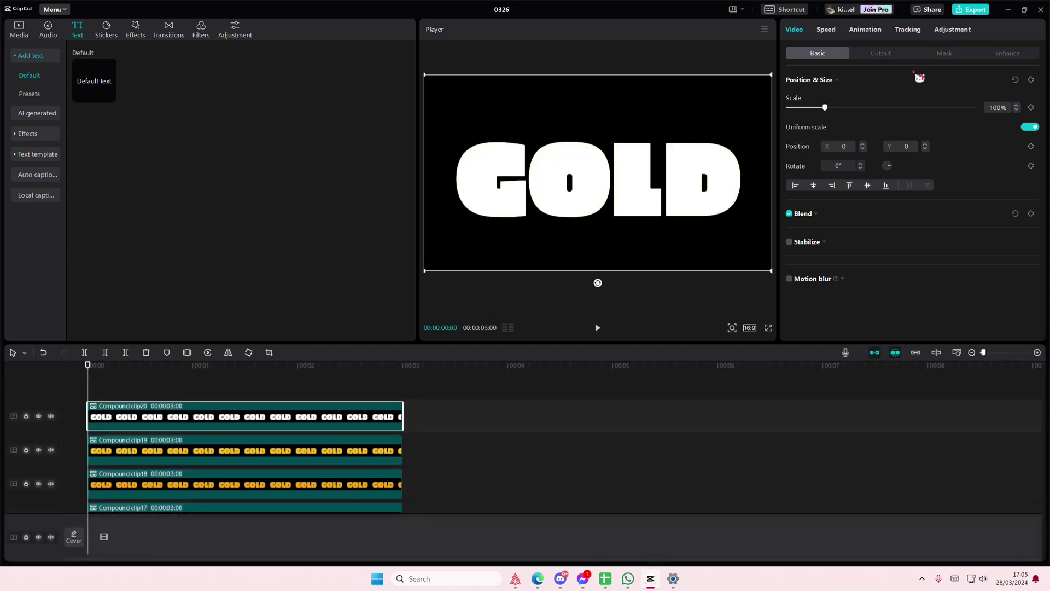
Give white Compound clip20 a Mirror mask narrowed to a thin band.
left_click(945, 54)
left_click(871, 122)
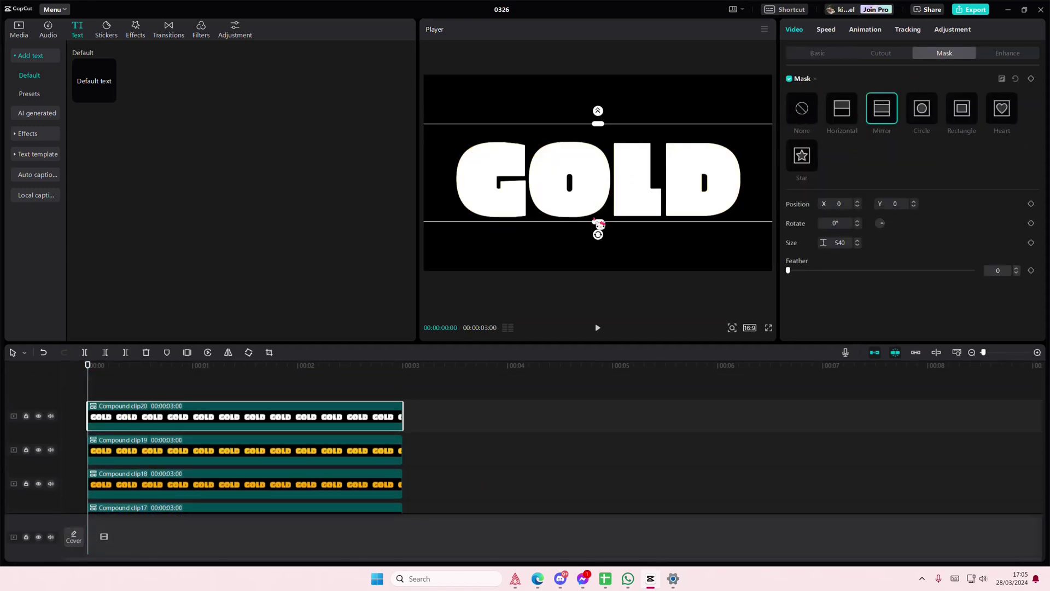
mouse_move(597, 221)
left_mouse_down()
mouse_move(599, 148)
mouse_move(635, 176)
left_mouse_up()
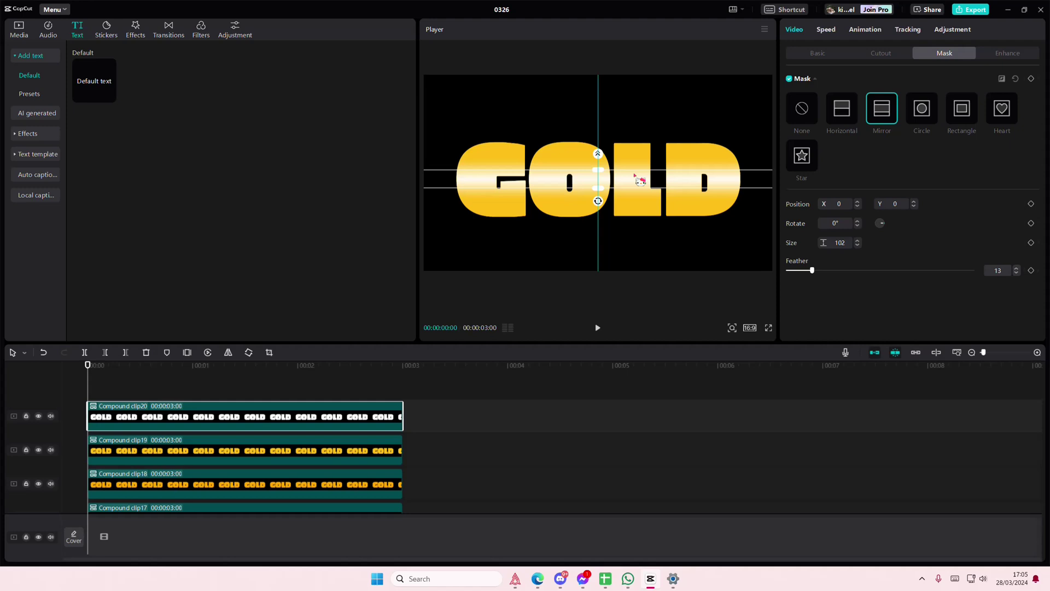
Give Compound clip19 a narrower Mirror mask band around the text centre.
left_click(251, 450)
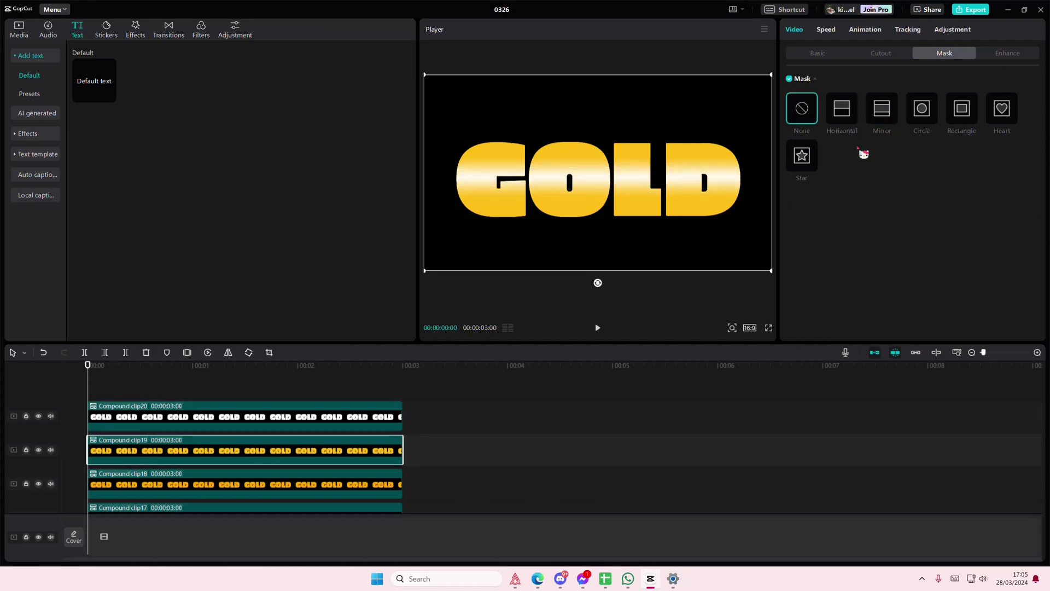
left_click(883, 121)
mouse_move(604, 225)
left_mouse_down()
mouse_move(599, 208)
mouse_move(615, 202)
mouse_move(609, 148)
mouse_move(602, 154)
left_mouse_up()
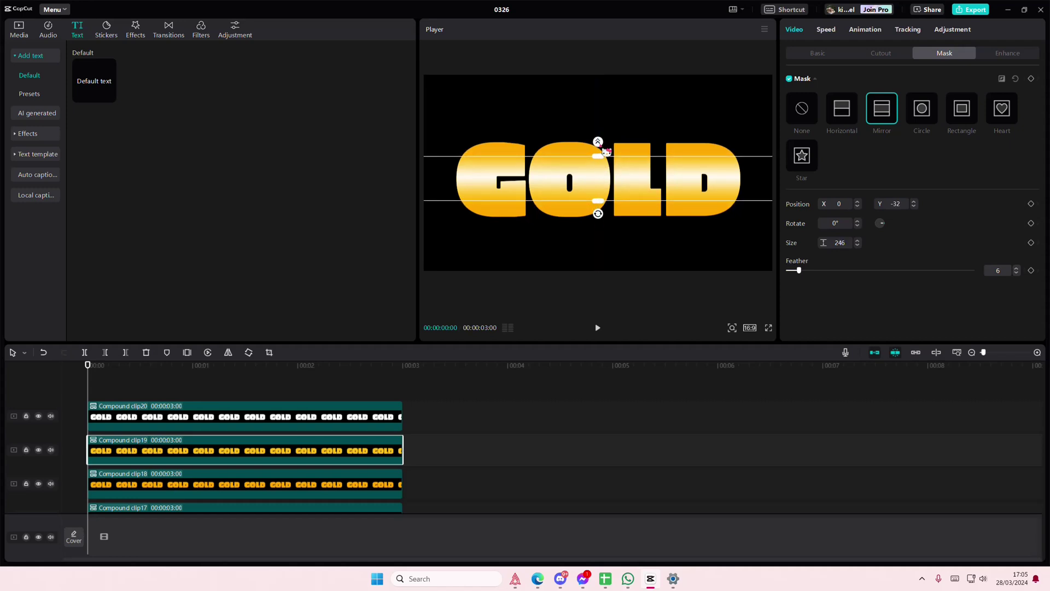
Give Compound clip18 a Mirror mask band sized just above centre.
left_click(217, 484)
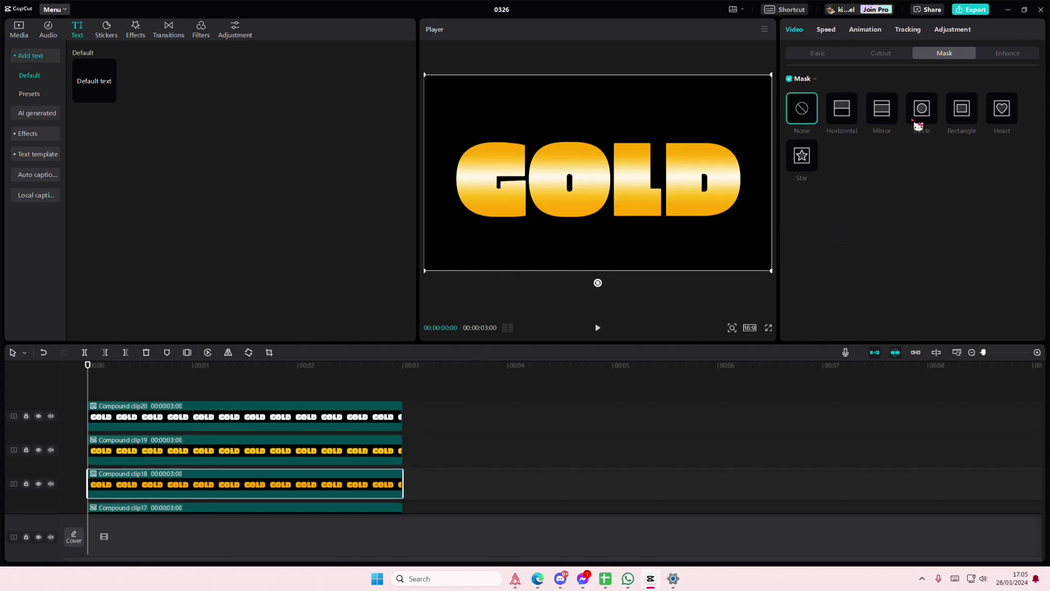
left_click(883, 119)
left_click_drag(597, 223, 611, 209)
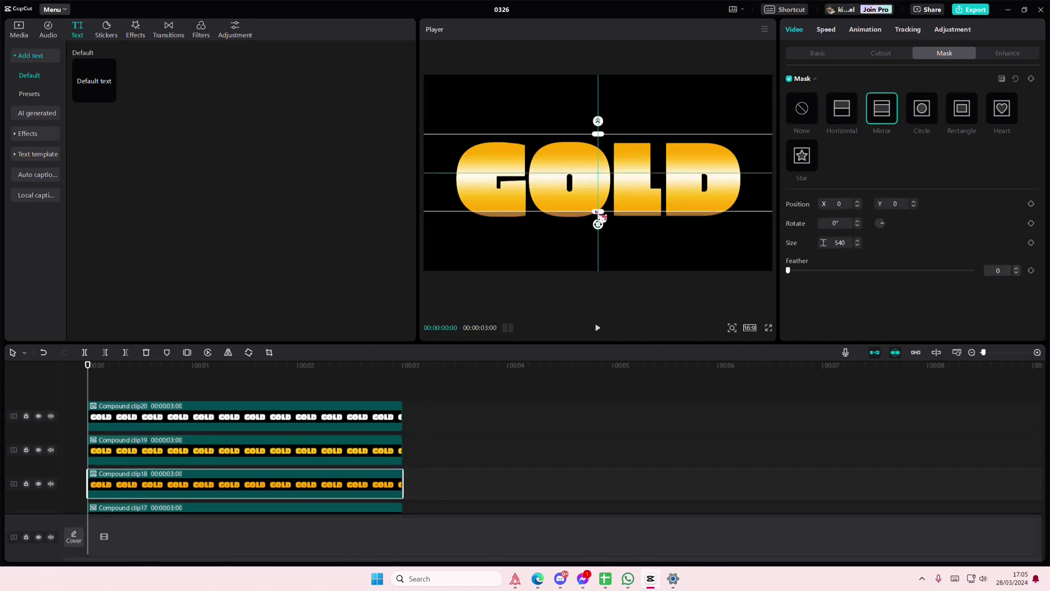
left_click_drag(610, 158, 605, 151)
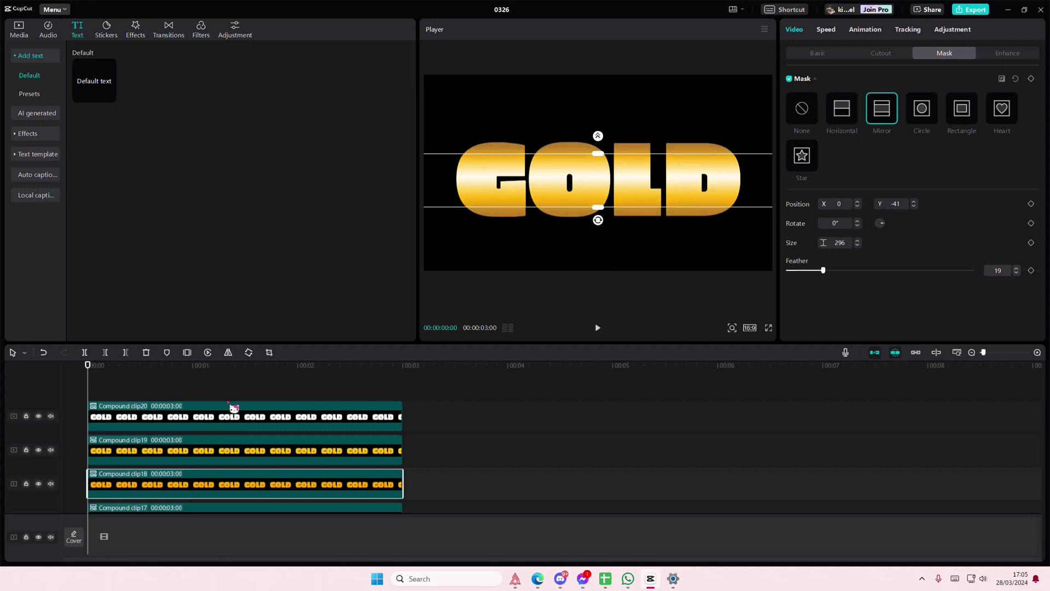
Preview the combined gradient, then soften the feather on Compound clip20's white band.
left_click(206, 390)
left_click(172, 416)
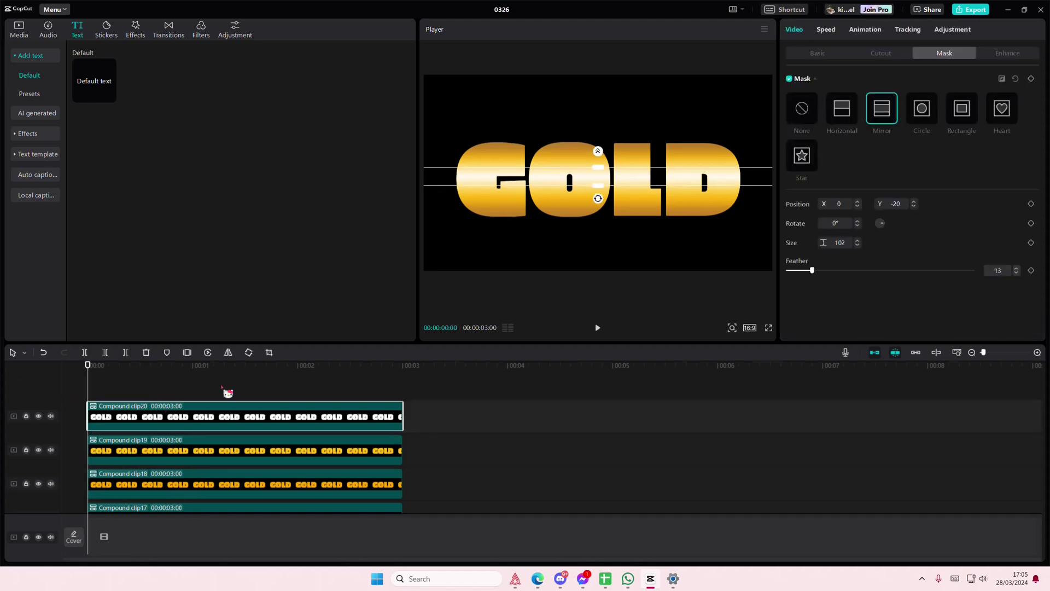
left_click_drag(602, 162, 604, 161)
Move the playhead to preview the gold gradient title.
left_click(182, 384)
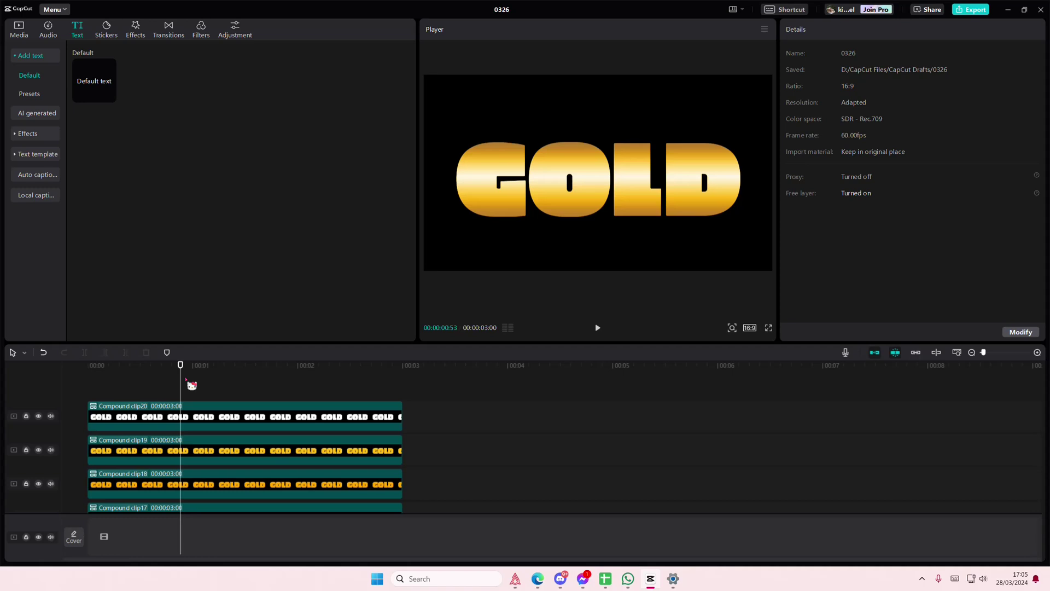
left_click(216, 414)
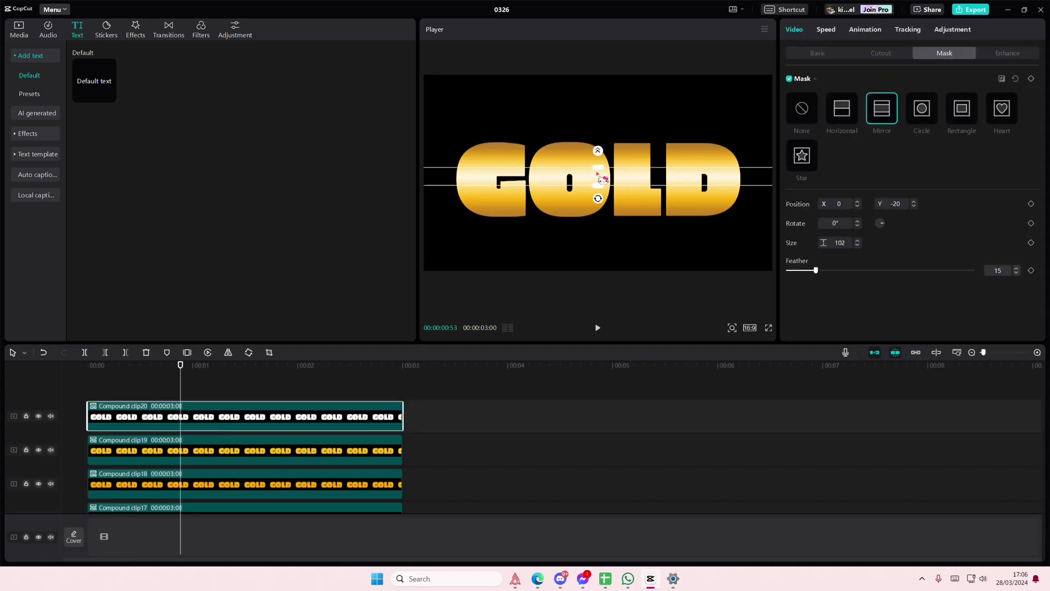
left_click_drag(598, 172, 600, 147)
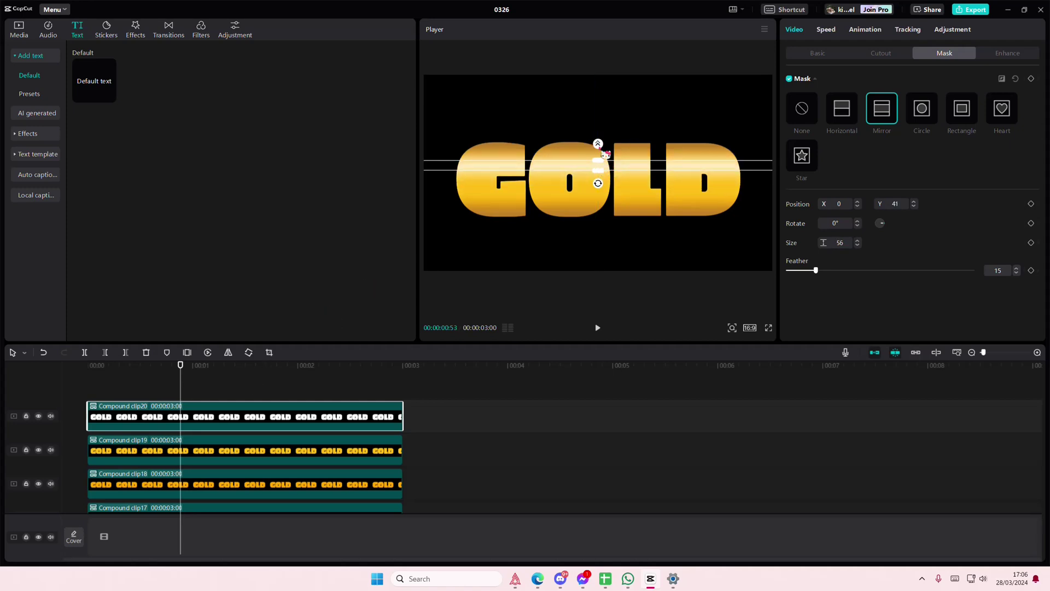
left_click_drag(290, 373, 277, 379)
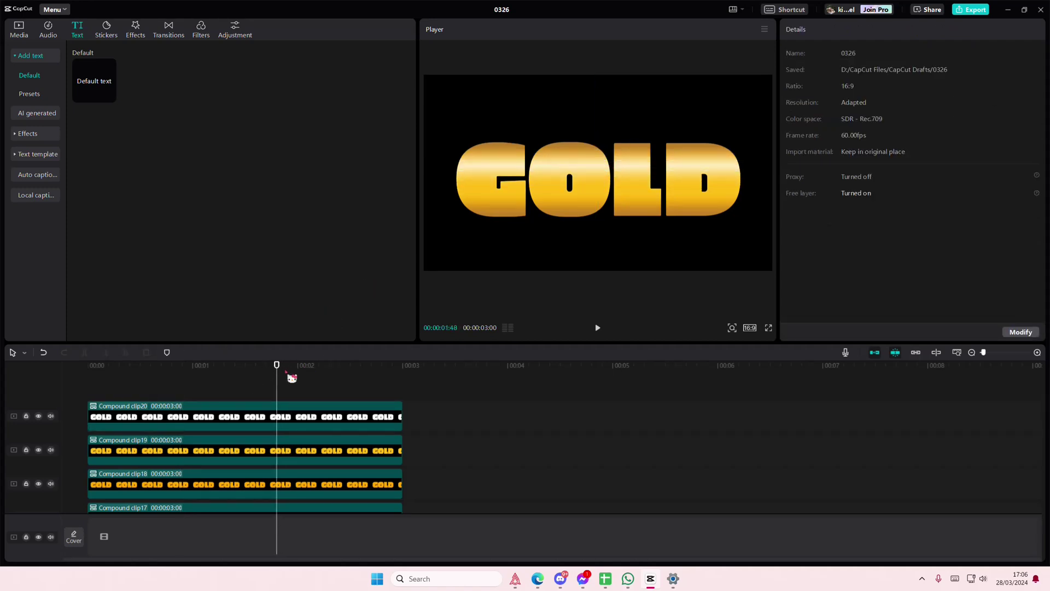
key("ctrl+z")
key("ctrl+z")
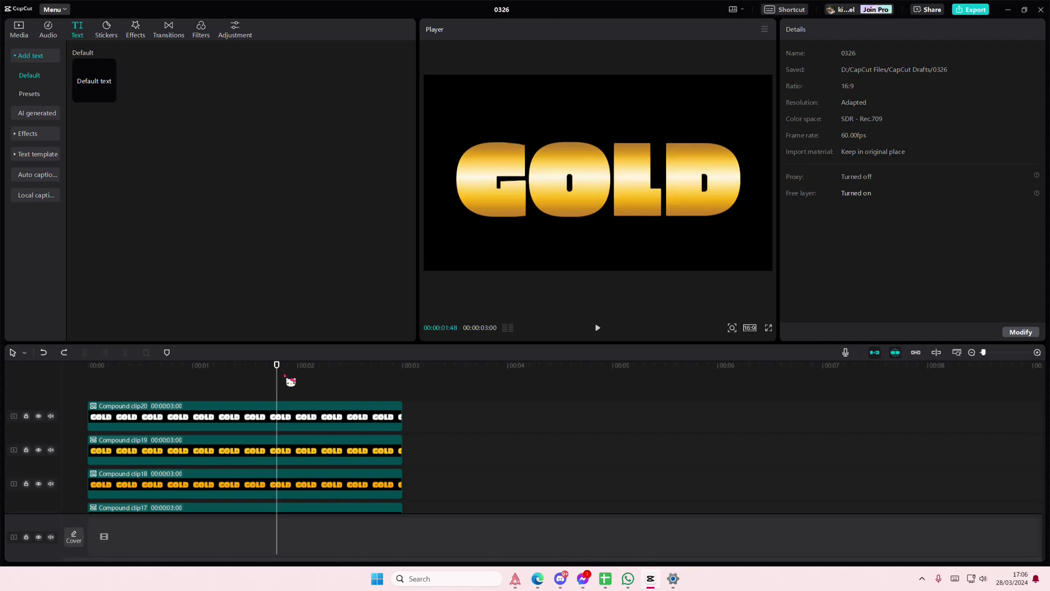